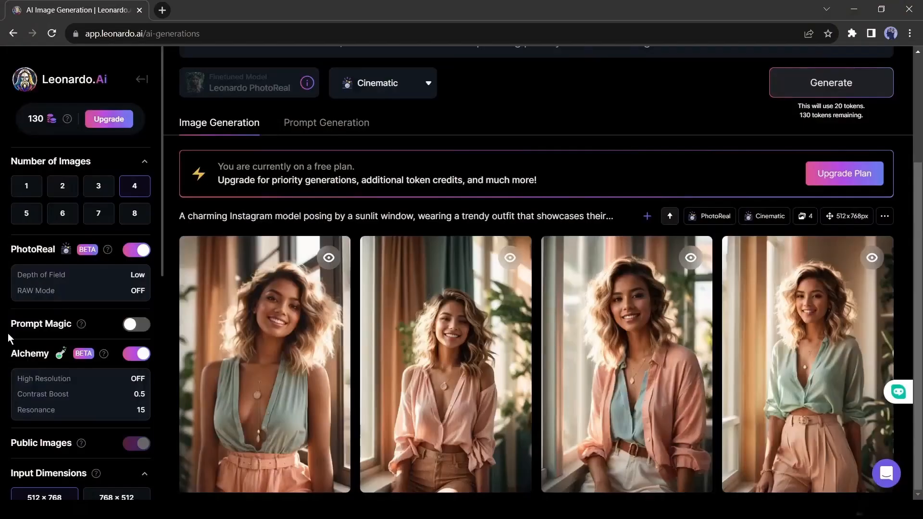
- Look through the generated Instagram model portraits in Leonardo.Ai, viewing the woman in the orange cardigan at full size
{"action": "left_click", "coordinate": [444, 337]}
{"action": "left_click", "coordinate": [477, 225]}
{"action": "left_click", "coordinate": [480, 201]}
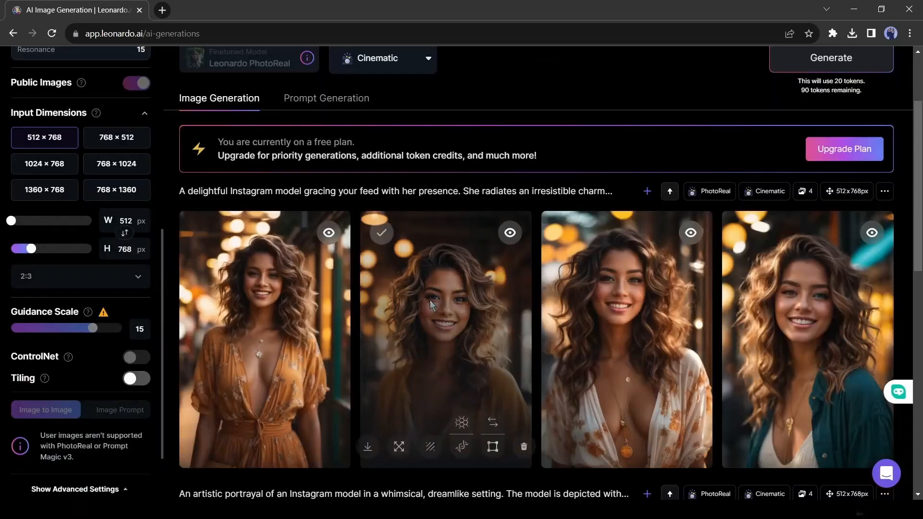
{"action": "left_click", "coordinate": [432, 306]}
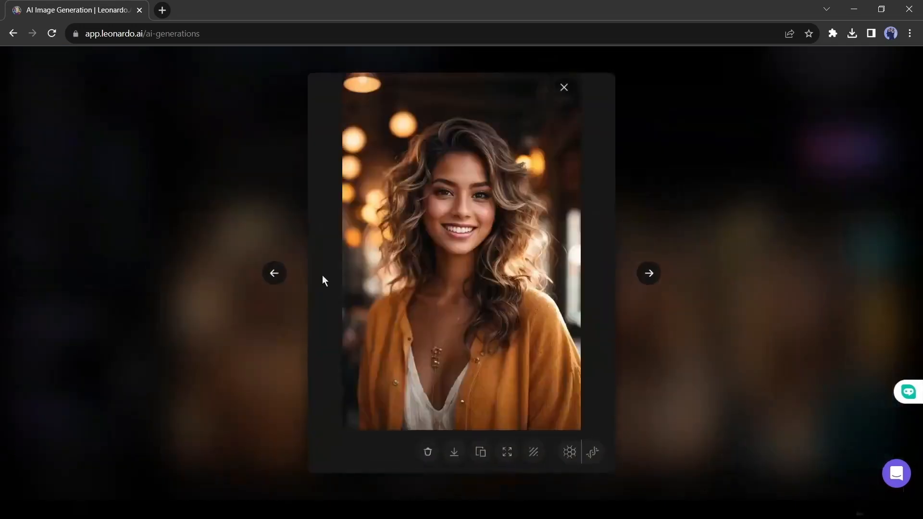
{"action": "left_click", "coordinate": [322, 274]}
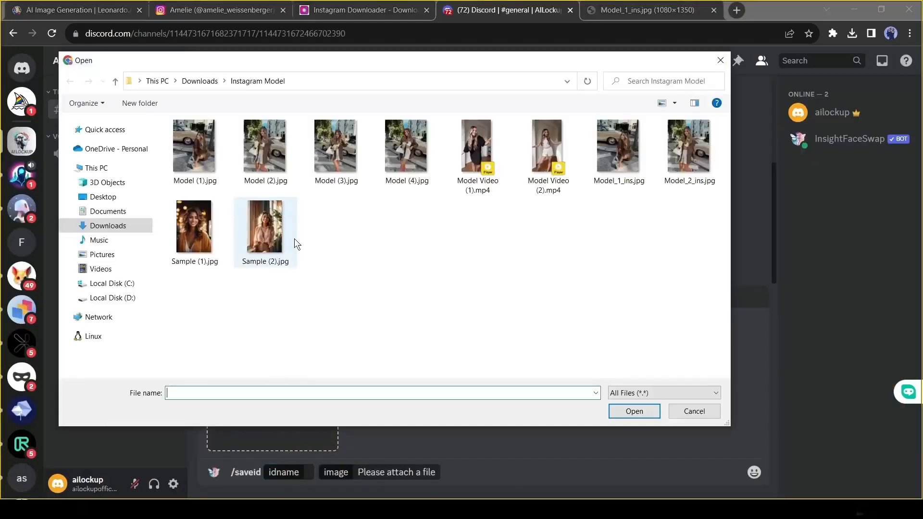
- In Discord, save the face from Sample (2).jpg with the InsightFaceSwap /saveid command under the idname "sample"
{"action": "double_click", "coordinate": [294, 238]}
{"action": "type", "text": "sample"}
{"action": "key", "text": "Return"}
- Run the /swapid command on Model (2).jpg with the idname "sample"
{"action": "type", "text": "/sw"}
{"action": "left_click", "coordinate": [272, 439]}
{"action": "left_click", "coordinate": [272, 384]}
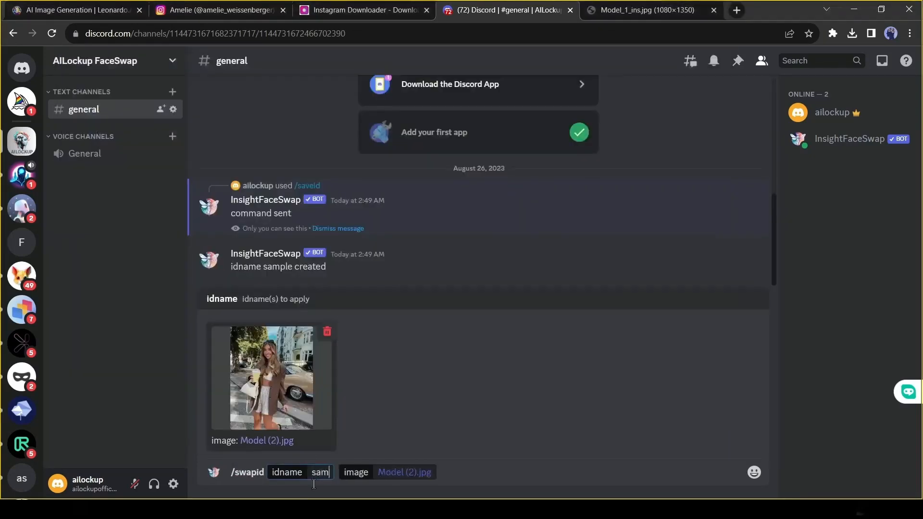
{"action": "key", "text": "Return"}
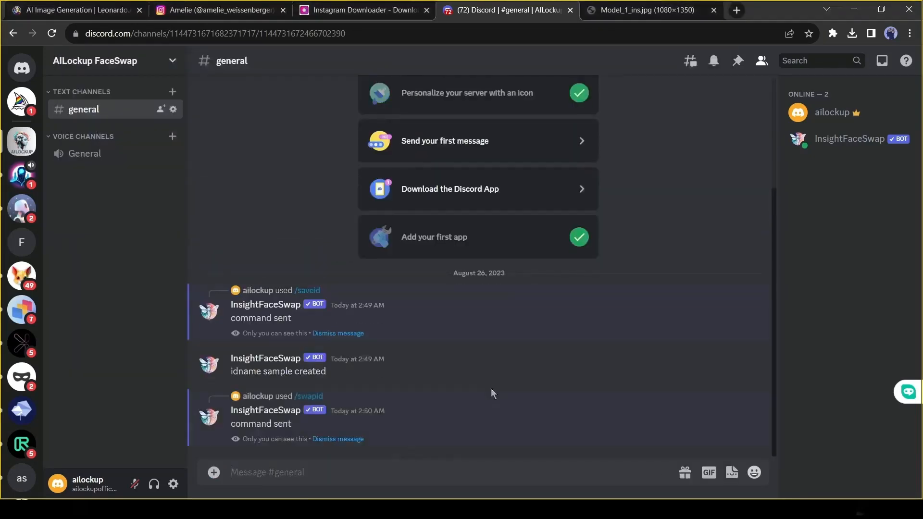
{"action": "left_click", "coordinate": [316, 244]}
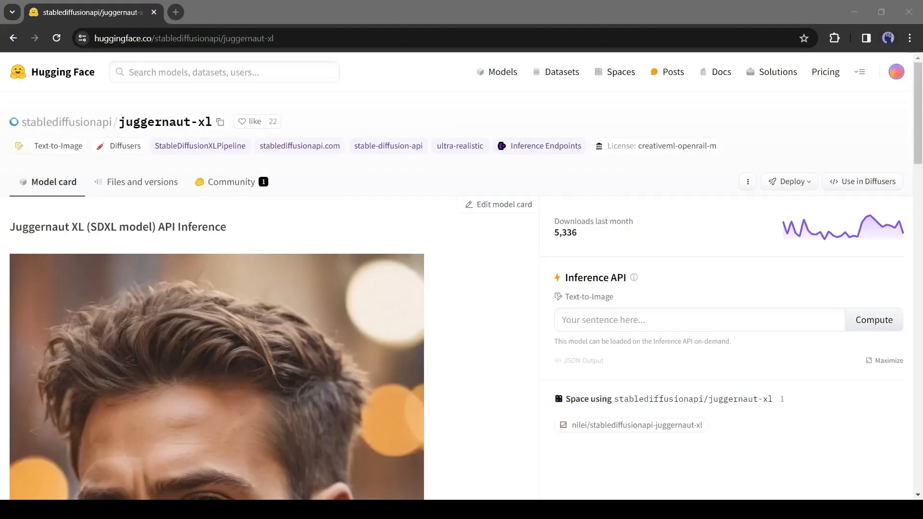
- Examine the juggernaut-xl model card on Hugging Face, including its sample images and API key section
{"action": "scroll", "coordinate": [275, 360], "scroll_direction": "down", "scroll_amount": 4}
{"action": "scroll", "coordinate": [276, 360], "scroll_direction": "down", "scroll_amount": 20}
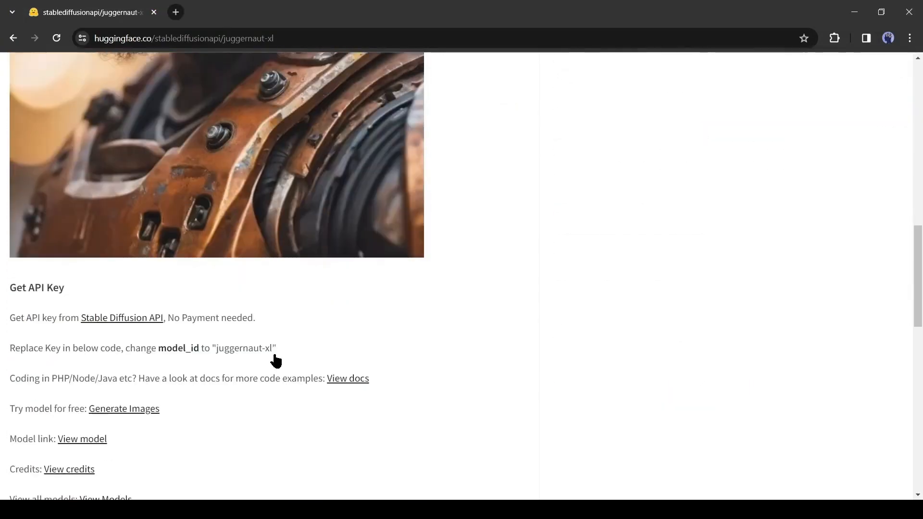
{"action": "scroll", "coordinate": [276, 361], "scroll_direction": "down", "scroll_amount": 4}
{"action": "scroll", "coordinate": [275, 361], "scroll_direction": "up", "scroll_amount": 15}
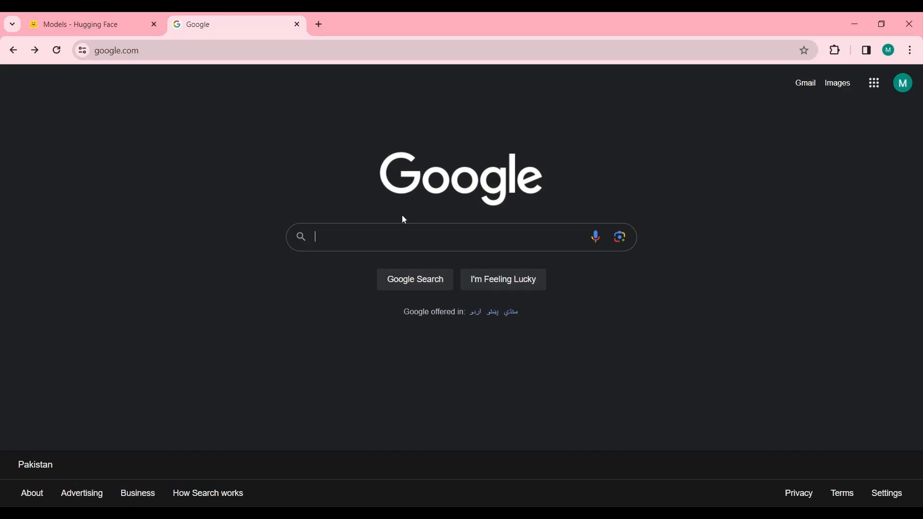
- Search Google for "fooocus colab" and open the fooocus_colab.ipynb notebook
{"action": "type", "text": "foo"}
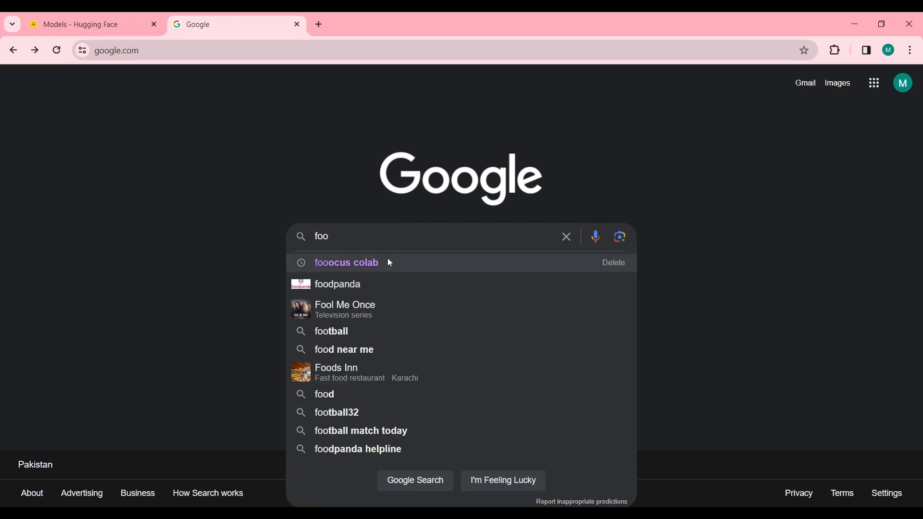
{"action": "left_click", "coordinate": [387, 262]}
{"action": "left_click", "coordinate": [196, 215]}
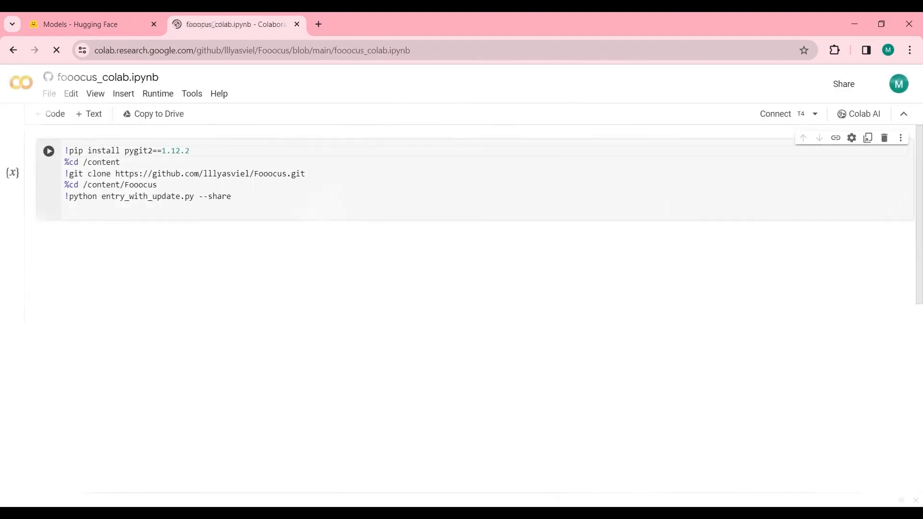
- Connect the notebook to the T4 runtime and run the Fooocus installation cell
{"action": "left_click", "coordinate": [781, 115]}
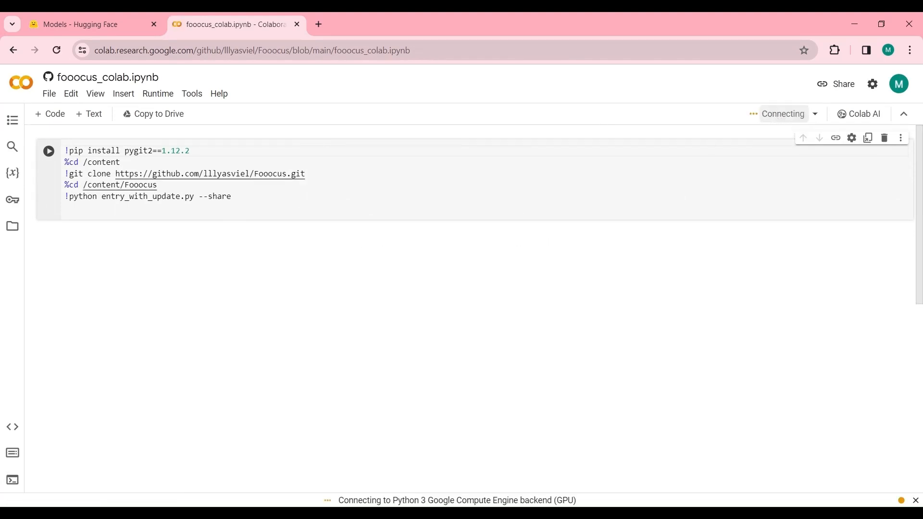
{"action": "left_click", "coordinate": [50, 152]}
{"action": "left_click", "coordinate": [619, 341]}
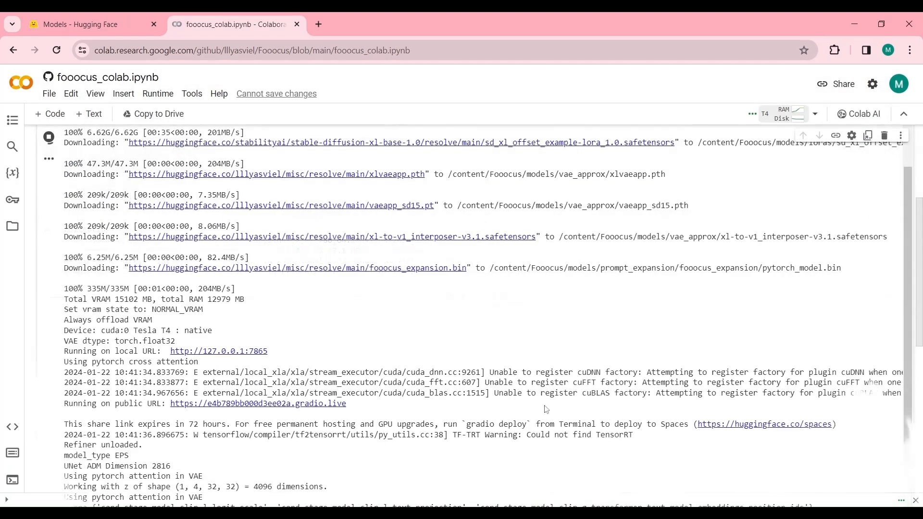
- Open the public gradio.live link from the cell output and enable the Advanced options in Fooocus
{"action": "left_click", "coordinate": [220, 405]}
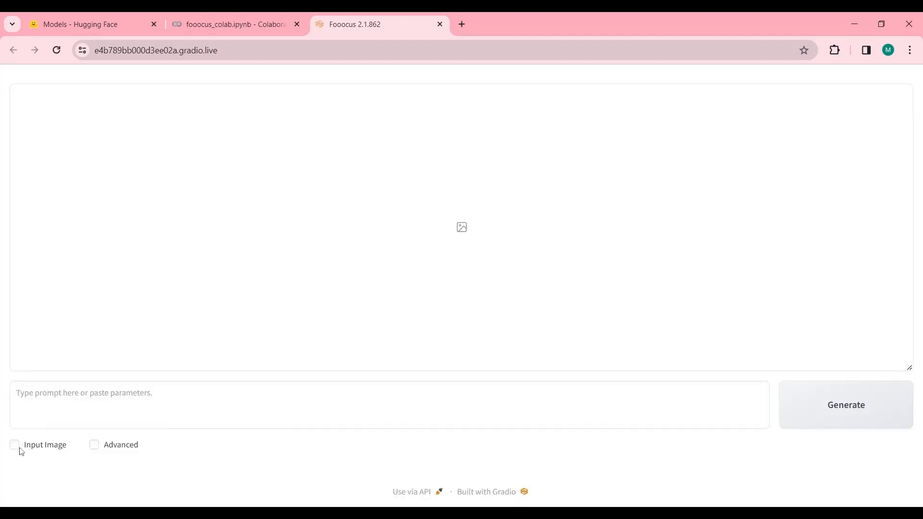
{"action": "left_click", "coordinate": [95, 445]}
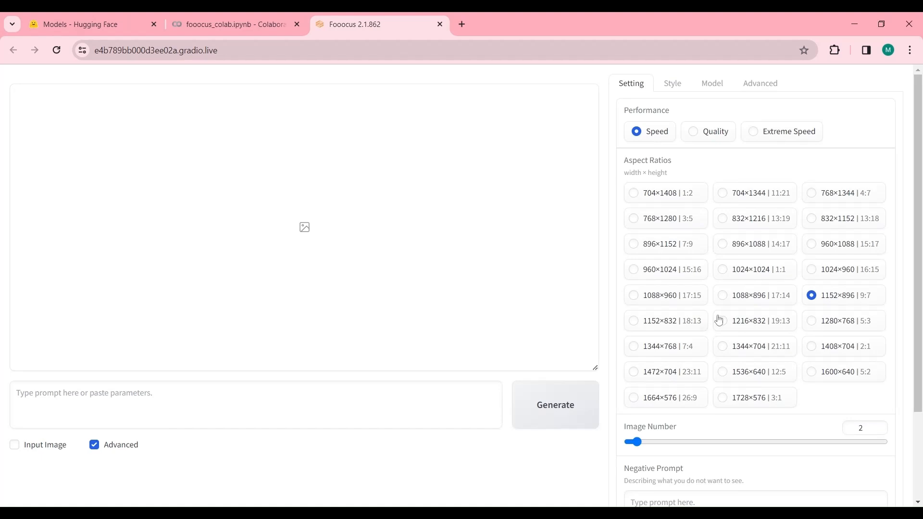
- Try the Quality and Extreme Speed performance modes, and return the performance to Speed
{"action": "scroll", "coordinate": [756, 414], "scroll_direction": "down", "scroll_amount": 3}
{"action": "left_click", "coordinate": [629, 435]}
{"action": "scroll", "coordinate": [630, 435], "scroll_direction": "up", "scroll_amount": 3}
{"action": "left_click", "coordinate": [710, 132]}
{"action": "left_click", "coordinate": [756, 131]}
{"action": "left_click", "coordinate": [648, 132]}
- Examine the available styles, the base model and LoRA options, and the guidance scale and image sharpness settings
{"action": "left_click", "coordinate": [672, 83]}
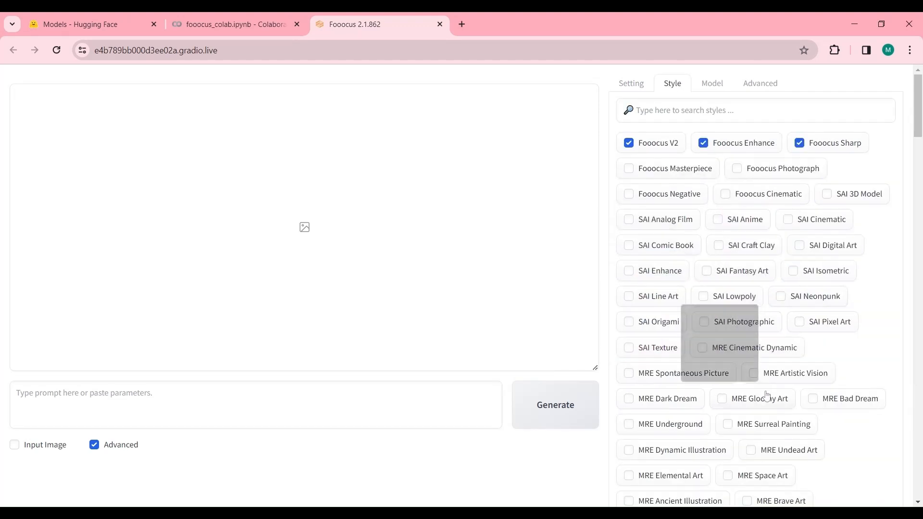
{"action": "scroll", "coordinate": [766, 388], "scroll_direction": "down", "scroll_amount": 10}
{"action": "scroll", "coordinate": [750, 288], "scroll_direction": "up", "scroll_amount": 10}
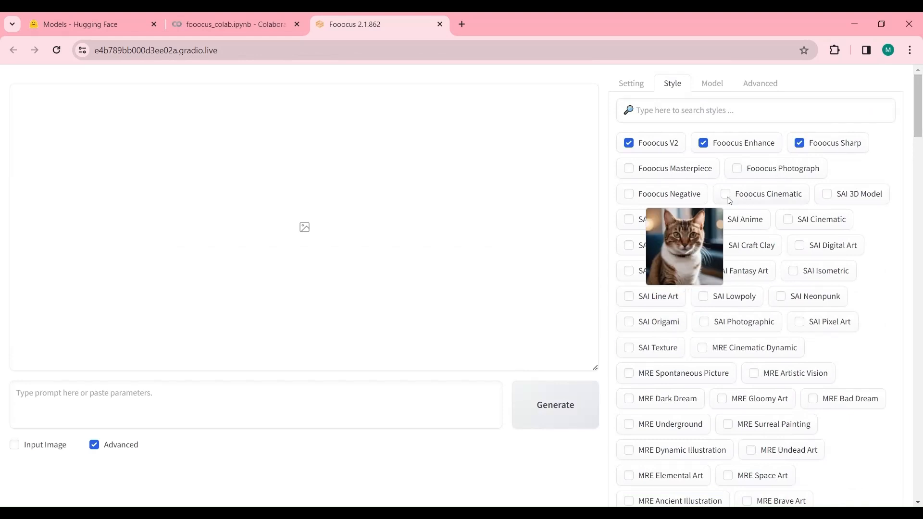
{"action": "left_click", "coordinate": [712, 83]}
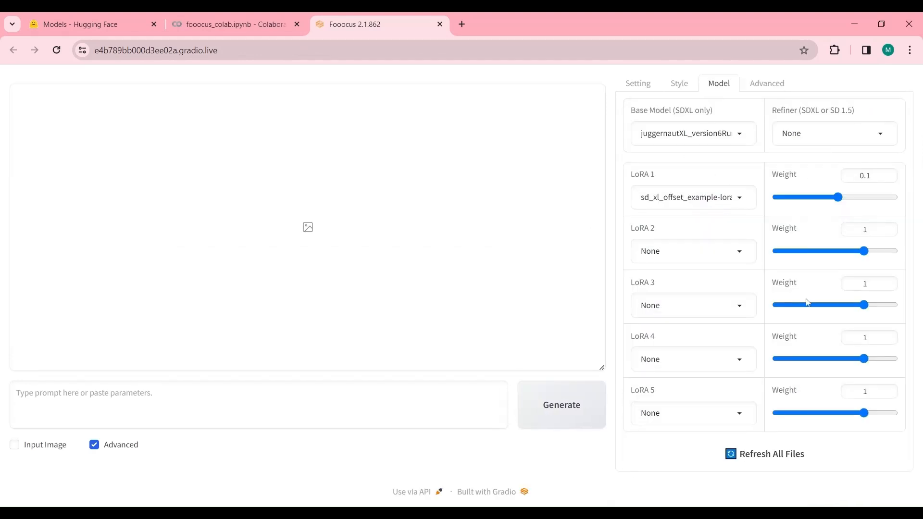
{"action": "left_click", "coordinate": [768, 87]}
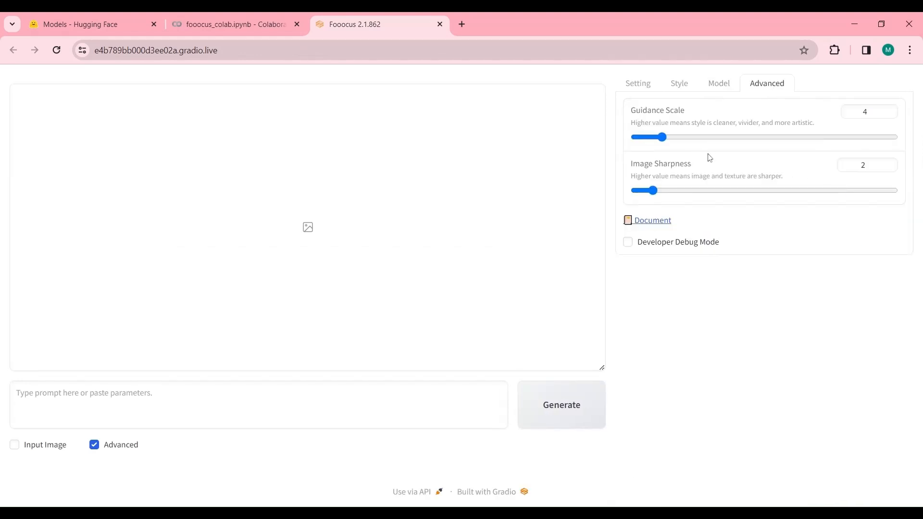
{"action": "left_click", "coordinate": [638, 83]}
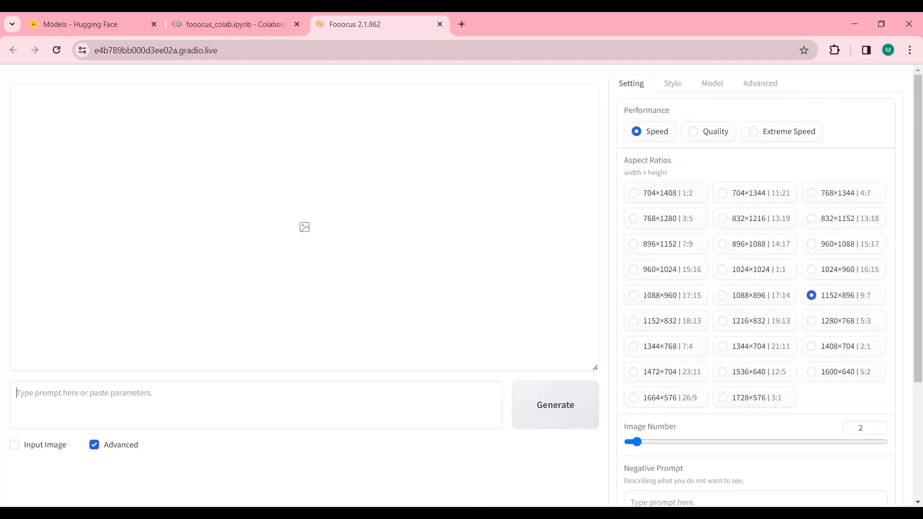
- Enter the prompt "Beautiful lady, (light freckles), big smile, hazel eyes, pink hair, hyper detailed photography, soft light, portrait, realistic" and set the image number to 4
{"action": "type", "text": "Beautiful lady, (light freckles), big smile, hazel eyes, pink hair, hyper detailed photography, soft light, portrait, realistic"}
{"action": "left_click", "coordinate": [646, 443]}
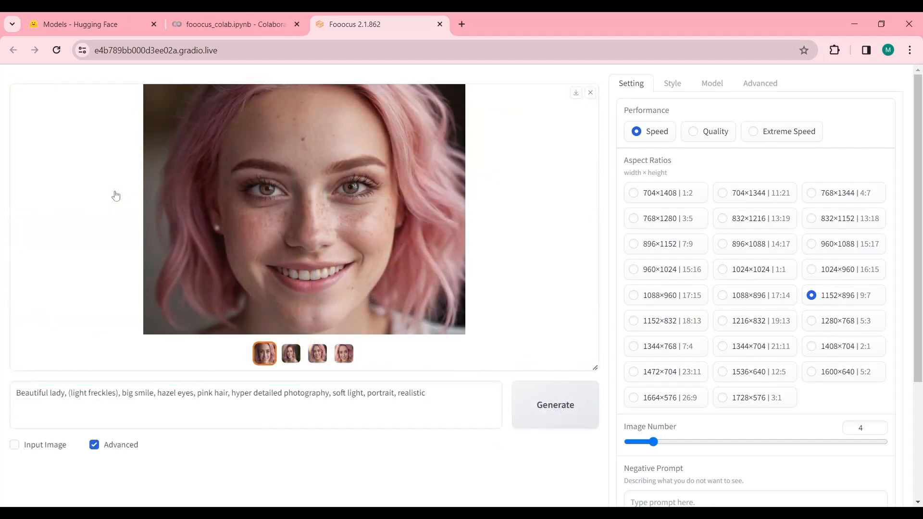
- View the four generated pink-haired portraits one after another at full size
{"action": "left_click", "coordinate": [290, 250]}
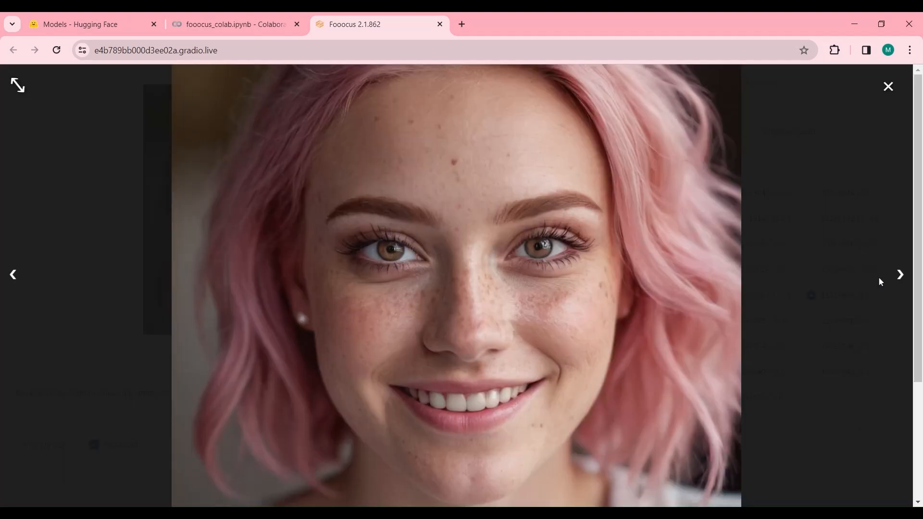
{"action": "left_click", "coordinate": [899, 278]}
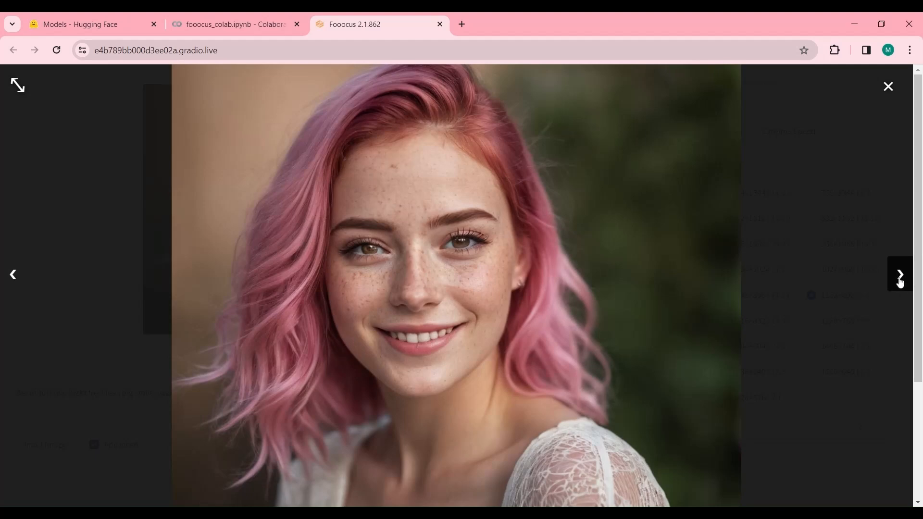
{"action": "left_click", "coordinate": [900, 278]}
{"action": "left_click", "coordinate": [899, 277]}
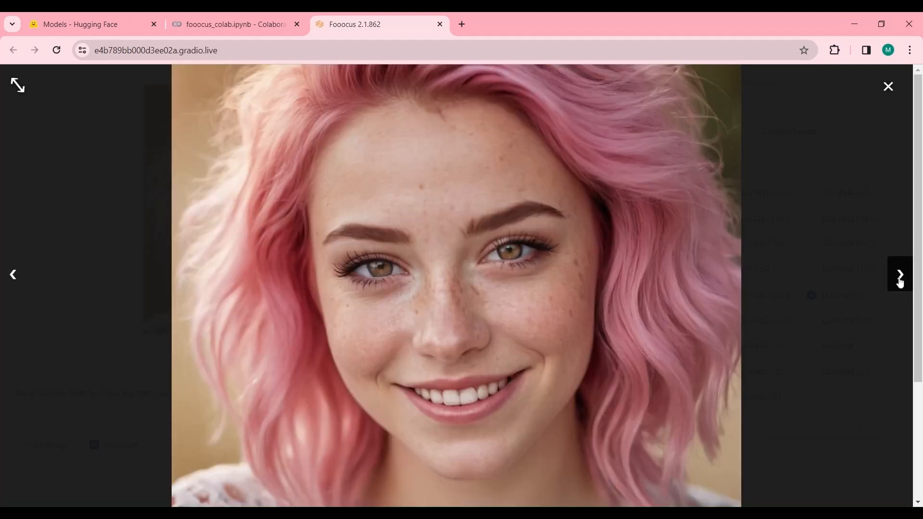
{"action": "left_click", "coordinate": [888, 87]}
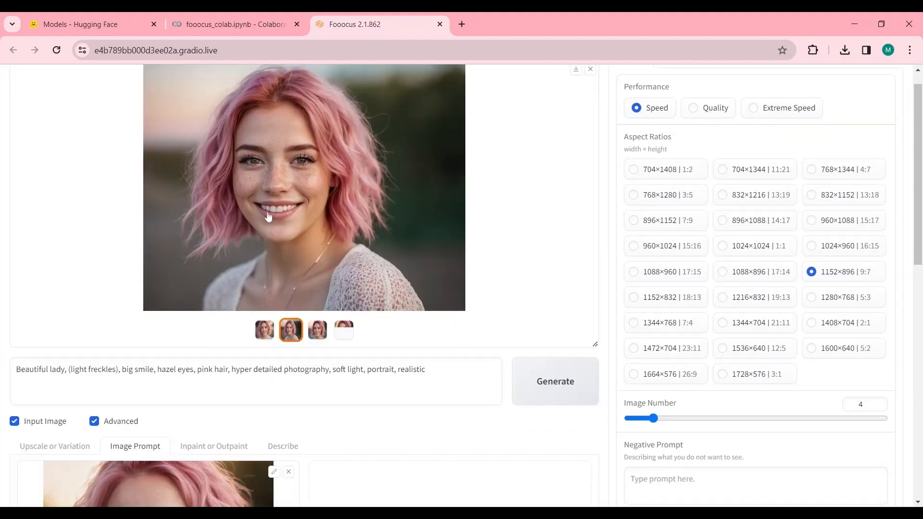
- Inspect the portraits generated from the face image prompt at full size and return to the image prompt area
{"action": "left_click", "coordinate": [267, 211]}
{"action": "left_click", "coordinate": [889, 87]}
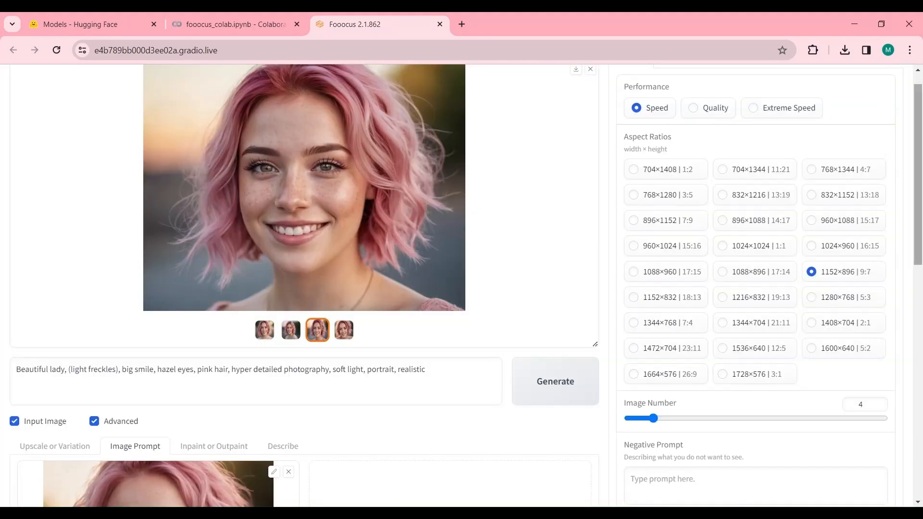
{"action": "scroll", "coordinate": [461, 272], "scroll_direction": "down", "scroll_amount": 6}
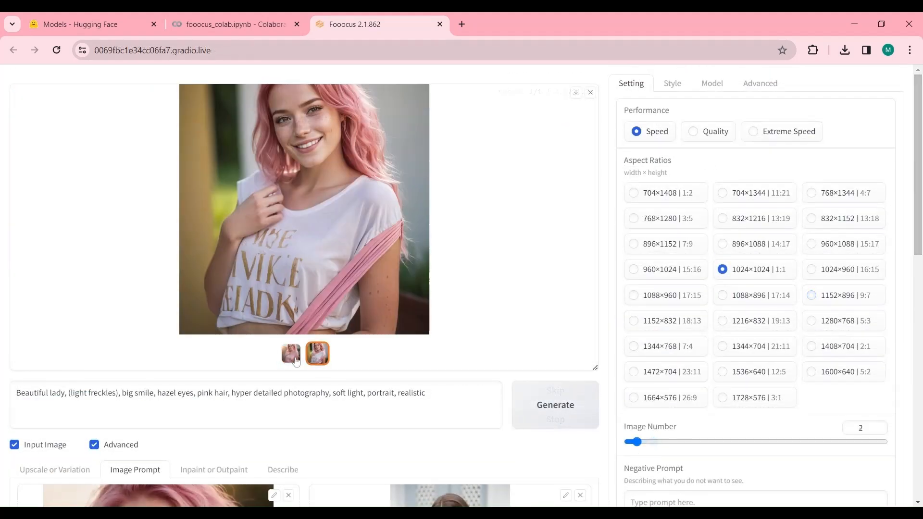
- View the two 1024×1024 images of the woman in the white T-shirt at full size
{"action": "left_click", "coordinate": [302, 212]}
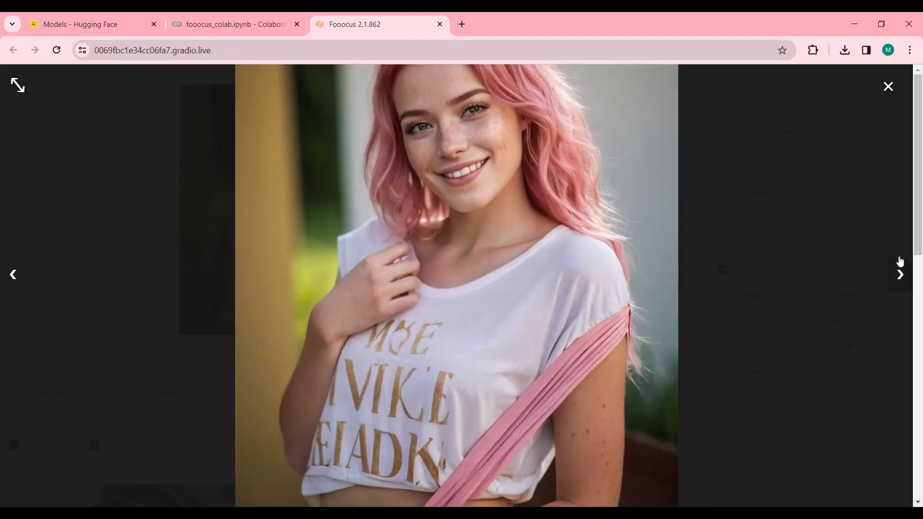
{"action": "left_click", "coordinate": [899, 274]}
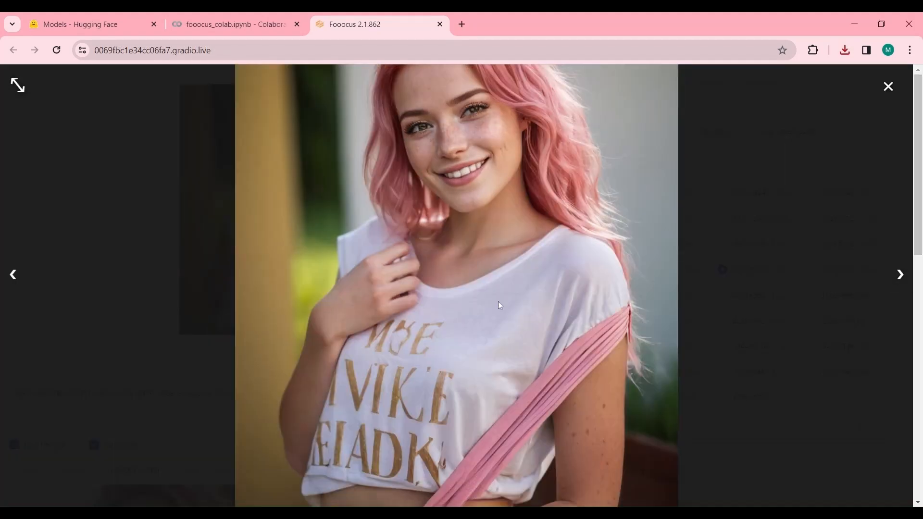
{"action": "left_click", "coordinate": [888, 86]}
- Generate two 768×1344 images using the portrait and the forest picture as image prompts
{"action": "scroll", "coordinate": [795, 281], "scroll_direction": "down", "scroll_amount": 7}
{"action": "scroll", "coordinate": [798, 281], "scroll_direction": "up", "scroll_amount": 7}
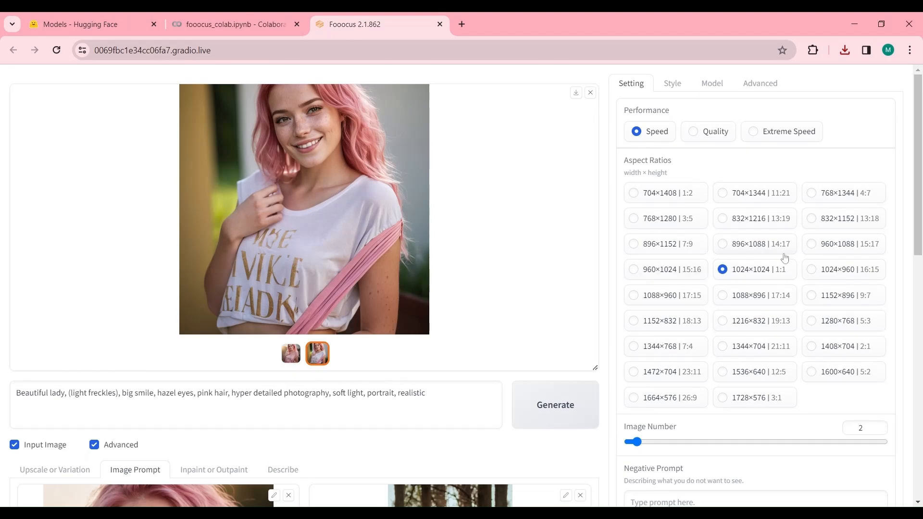
{"action": "left_click", "coordinate": [544, 418]}
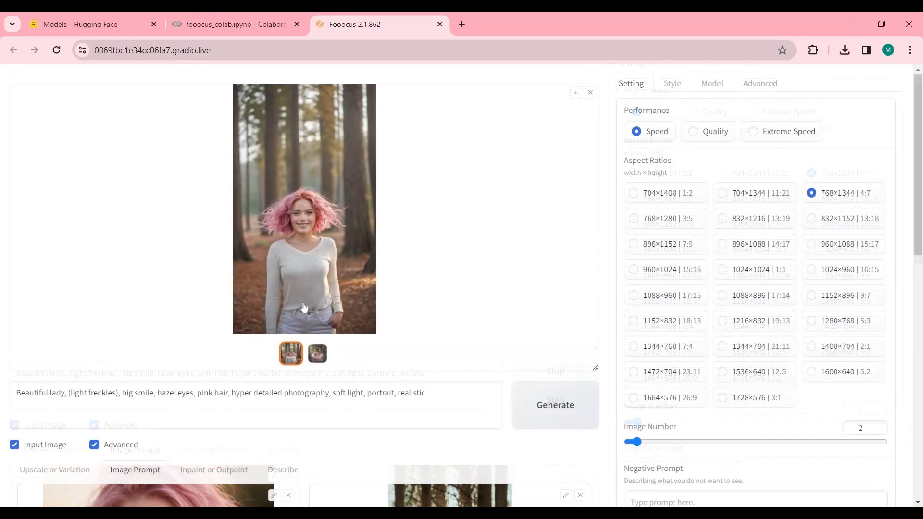
- View the generated forest images of the woman at full size
{"action": "left_click", "coordinate": [304, 308]}
{"action": "left_click", "coordinate": [899, 273]}
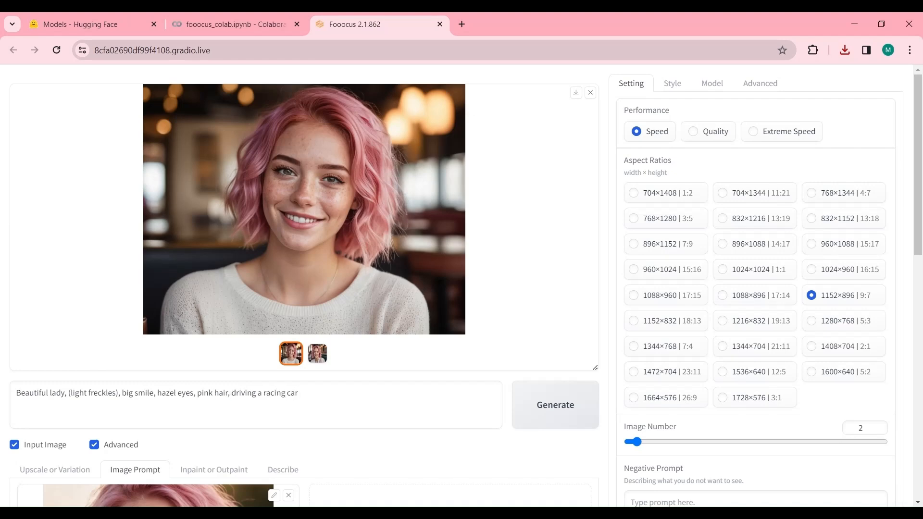
- Generate two 1152×896 images from the prompt ending in "driving a racing car" and view them at full size
{"action": "left_click", "coordinate": [549, 405]}
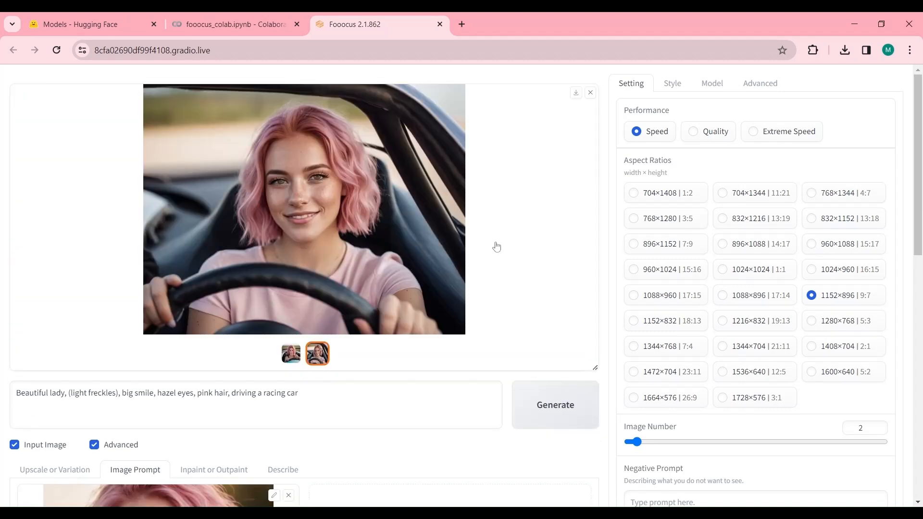
{"action": "left_click", "coordinate": [384, 212]}
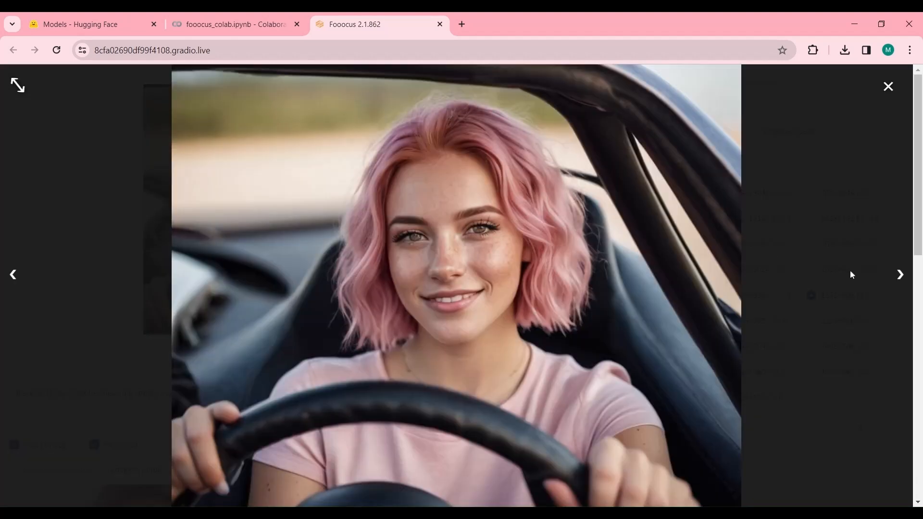
{"action": "left_click", "coordinate": [902, 275]}
{"action": "left_click", "coordinate": [903, 275]}
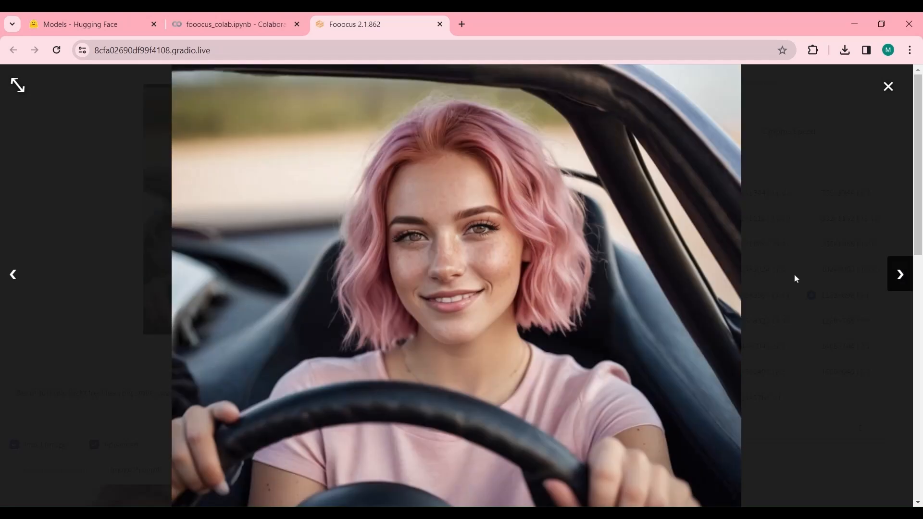
- Generate two 1152×896 images from the prompt ending in "riding a motor" and view them at full size
{"action": "left_click", "coordinate": [710, 227]}
{"action": "type", "text": "r"}
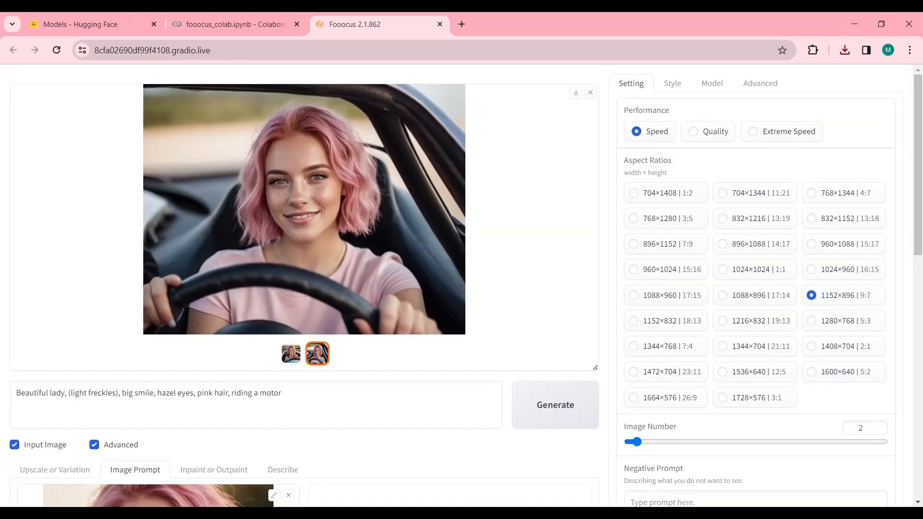
{"action": "left_click", "coordinate": [571, 396]}
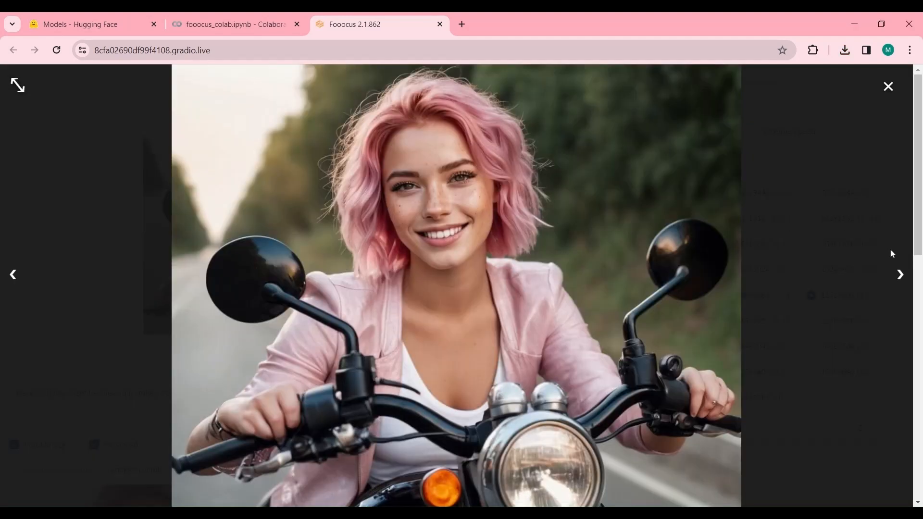
{"action": "left_click", "coordinate": [898, 273]}
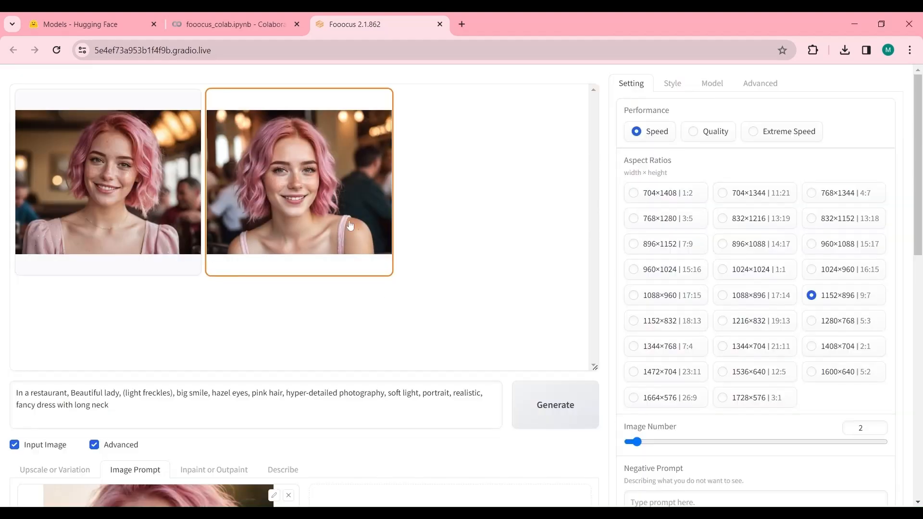
- Load the second restaurant image of the woman as the source image for Inpaint or Outpaint
{"action": "left_click", "coordinate": [219, 470]}
{"action": "scroll", "coordinate": [210, 383], "scroll_direction": "down", "scroll_amount": 6}
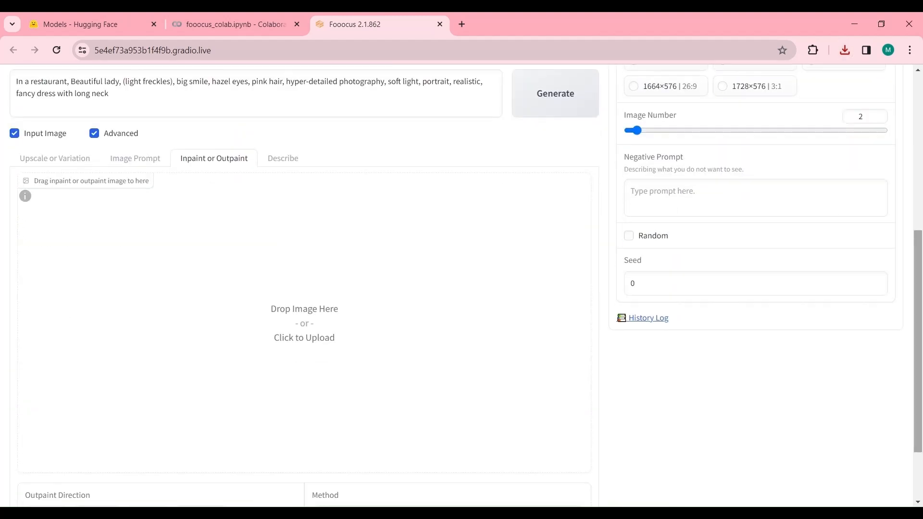
{"action": "scroll", "coordinate": [302, 112], "scroll_direction": "up", "scroll_amount": 4}
{"action": "left_click_drag", "start_coordinate": [303, 112], "coordinate": [269, 500]}
- Clear the restaurant prompt and paint a V-shaped inpaint mask around the base of the woman's neck
{"action": "left_click_drag", "start_coordinate": [111, 287], "coordinate": [1, 275]}
{"action": "key", "text": "BackSpace"}
{"action": "scroll", "coordinate": [304, 354], "scroll_direction": "down", "scroll_amount": 5}
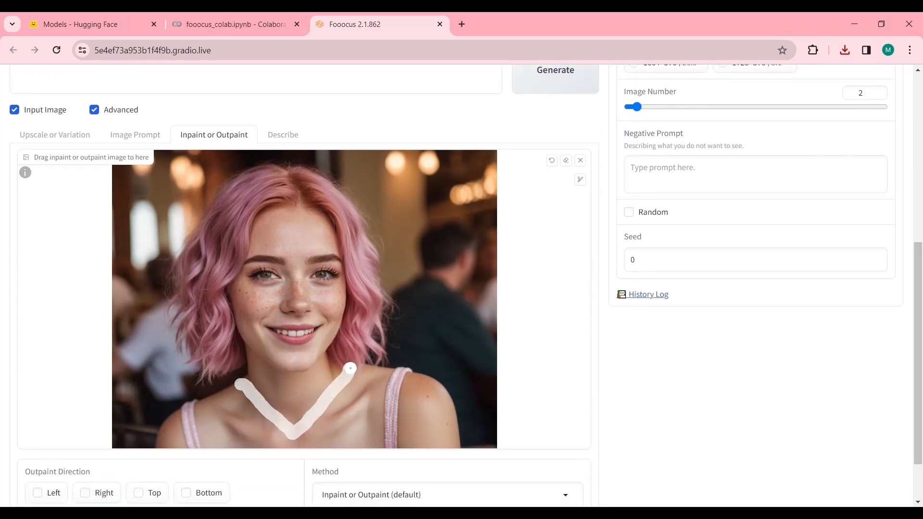
- Inpaint the masked neck area with the prompt "ruby necklace" and view the first resulting image at full size
{"action": "scroll", "coordinate": [765, 159], "scroll_direction": "up", "scroll_amount": 3}
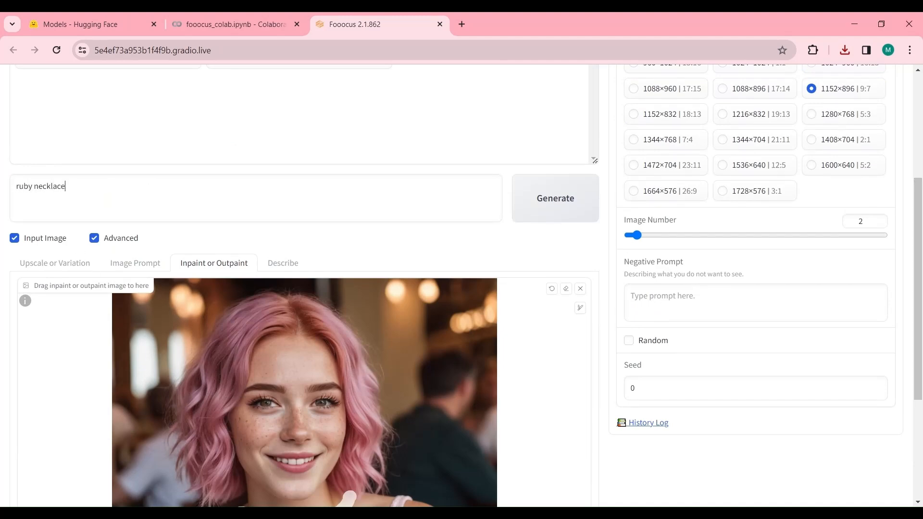
{"action": "left_click", "coordinate": [573, 219]}
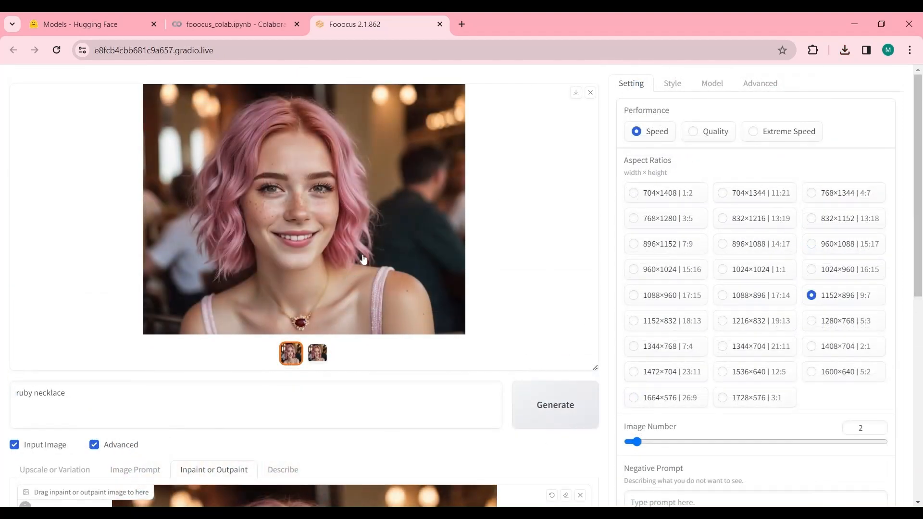
{"action": "left_click", "coordinate": [363, 259]}
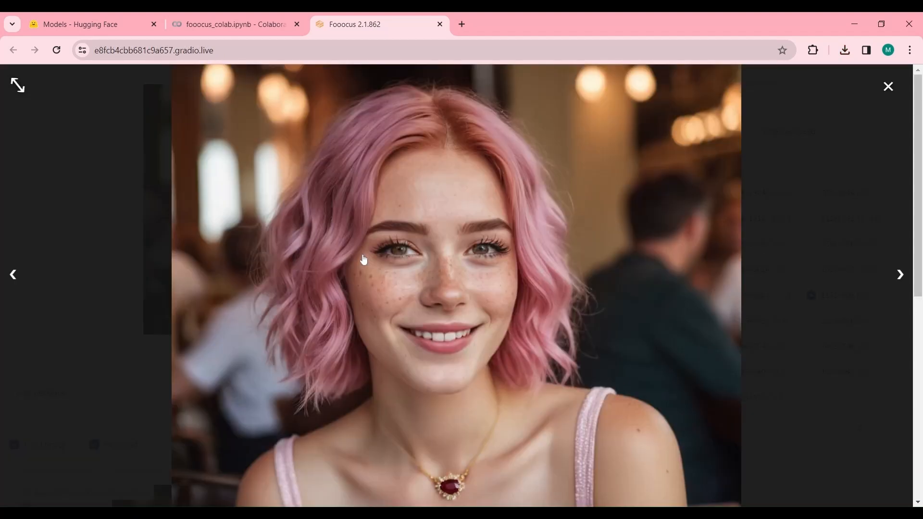
{"action": "scroll", "coordinate": [736, 312], "scroll_direction": "down", "scroll_amount": 3}
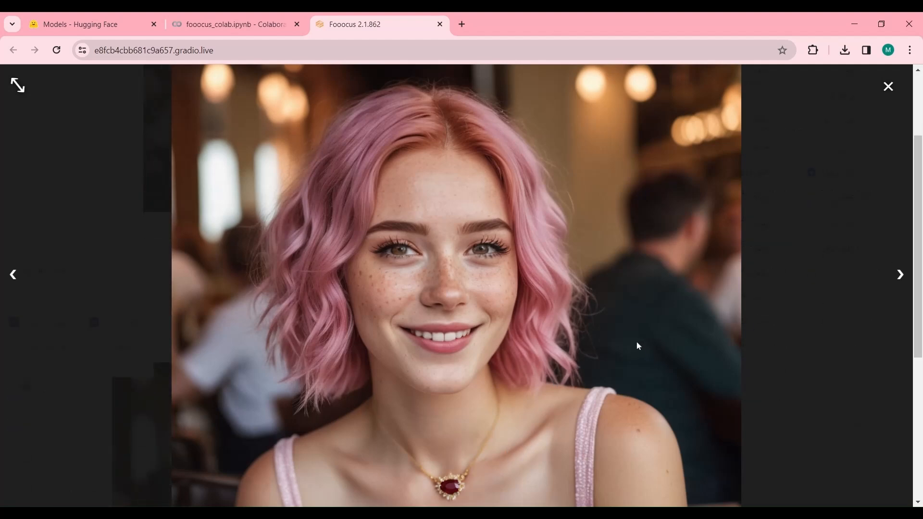